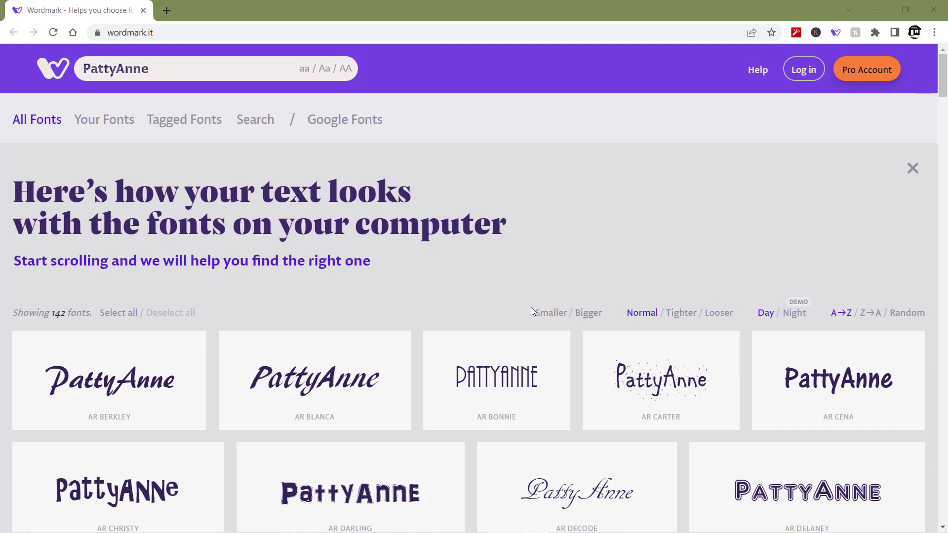
Enlarge the PattyAnne previews to two per row, then shrink them back to three per row
click(587, 316)
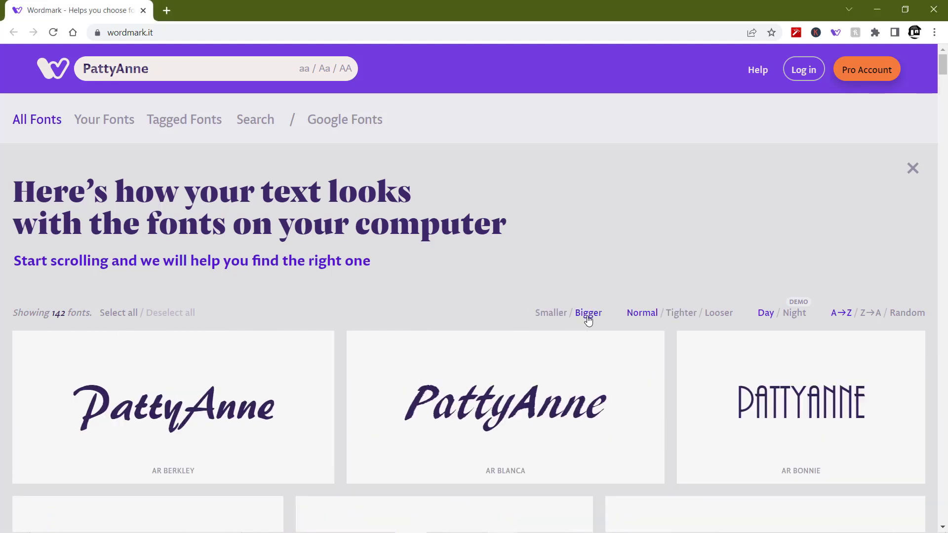
click(588, 316)
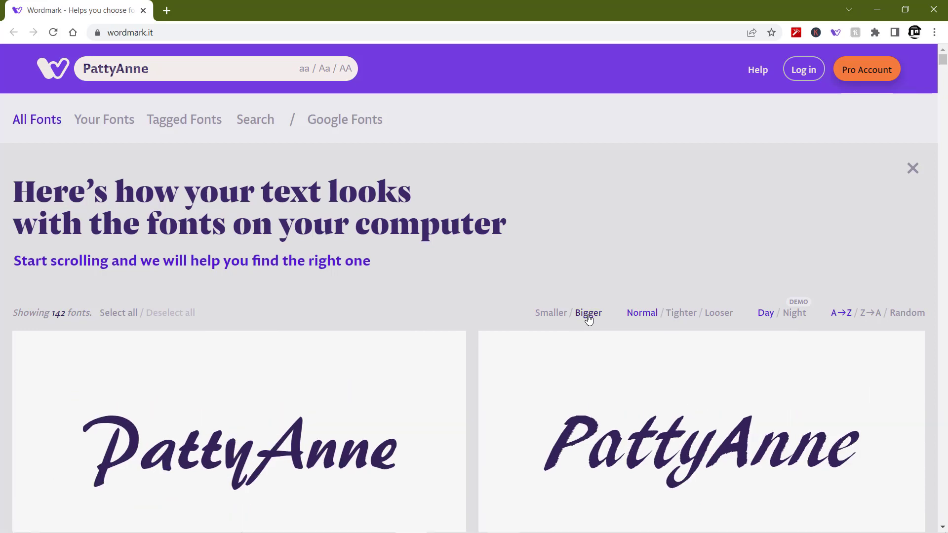
scroll(588, 319, down, 4)
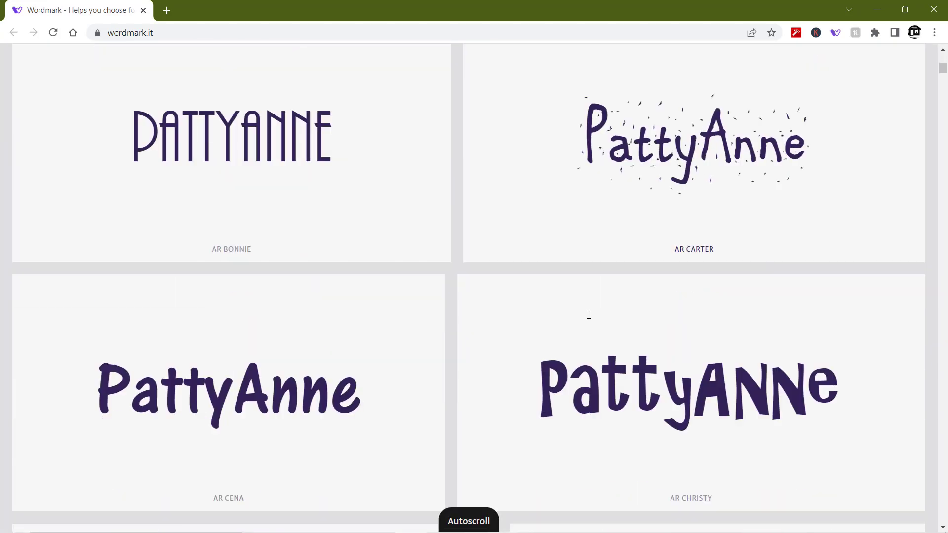
scroll(589, 318, up, 12)
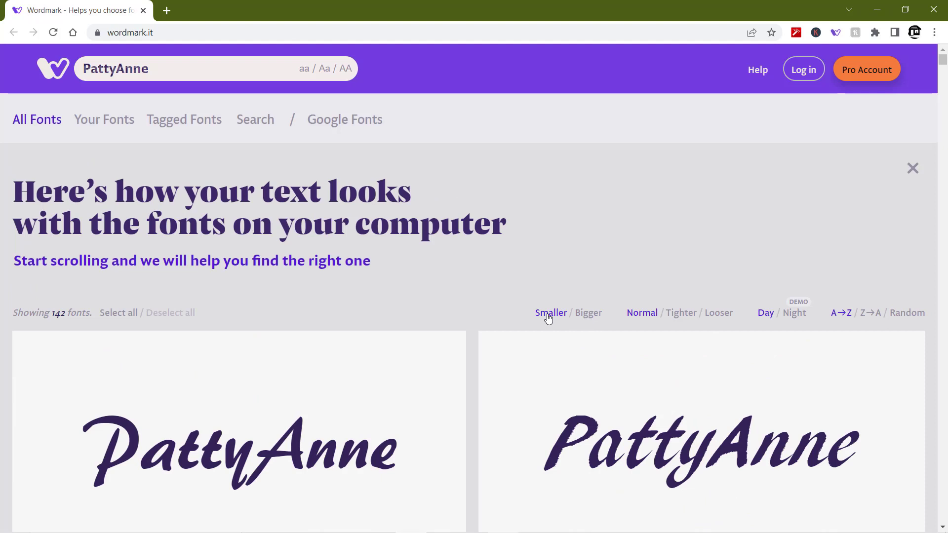
click(549, 316)
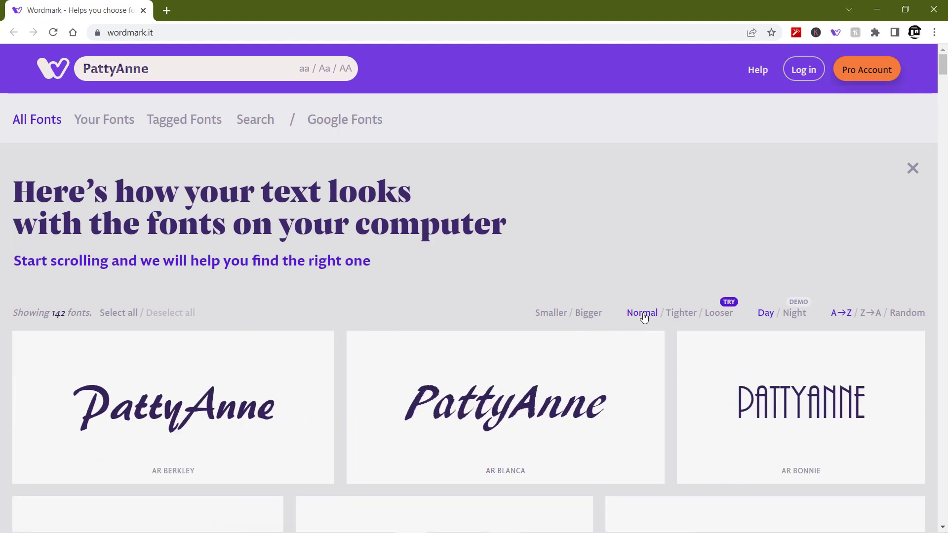
Tighten, then loosen the letter spacing and accept the Letter Space Adjustment trial notice
click(688, 318)
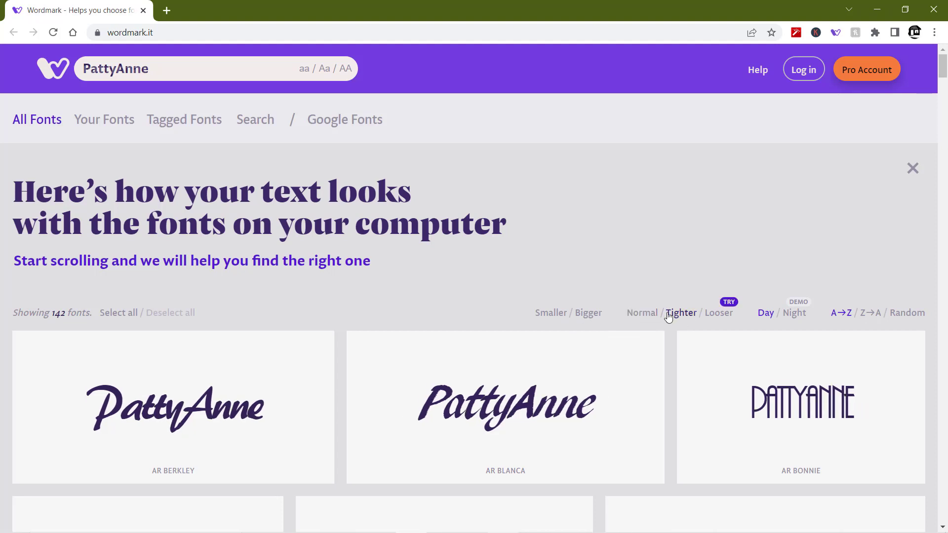
click(717, 318)
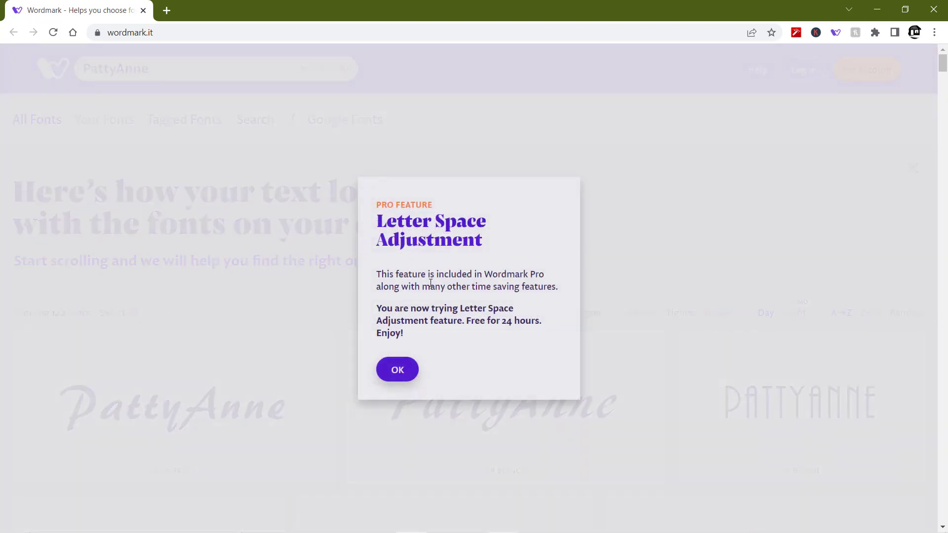
click(399, 375)
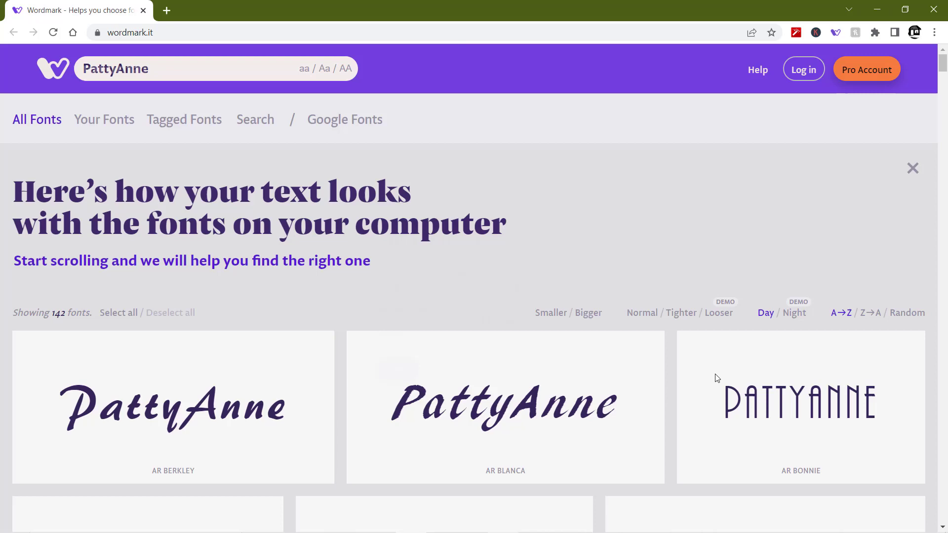
Shrink the preview cards and scroll down the font list to the Dinomite card
click(557, 314)
scroll(575, 274, down, 3)
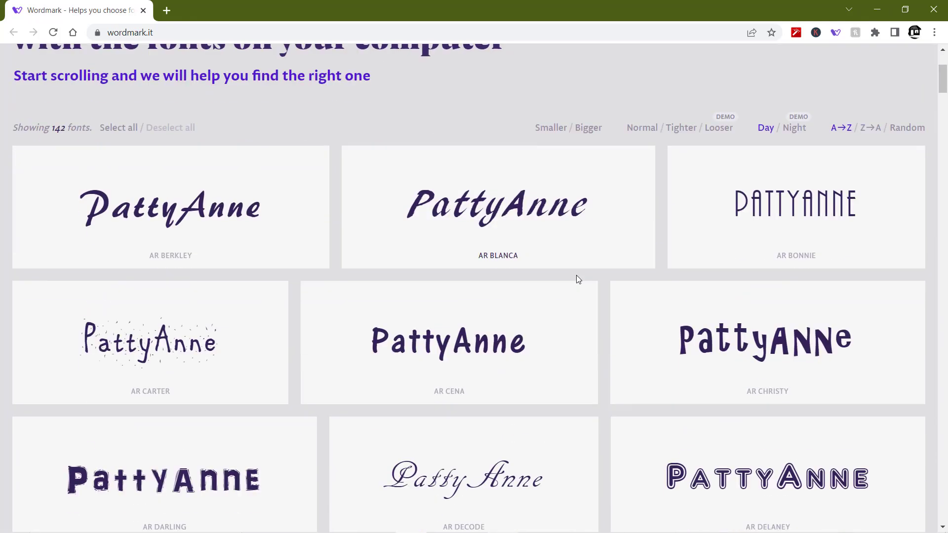
scroll(576, 275, up, 3)
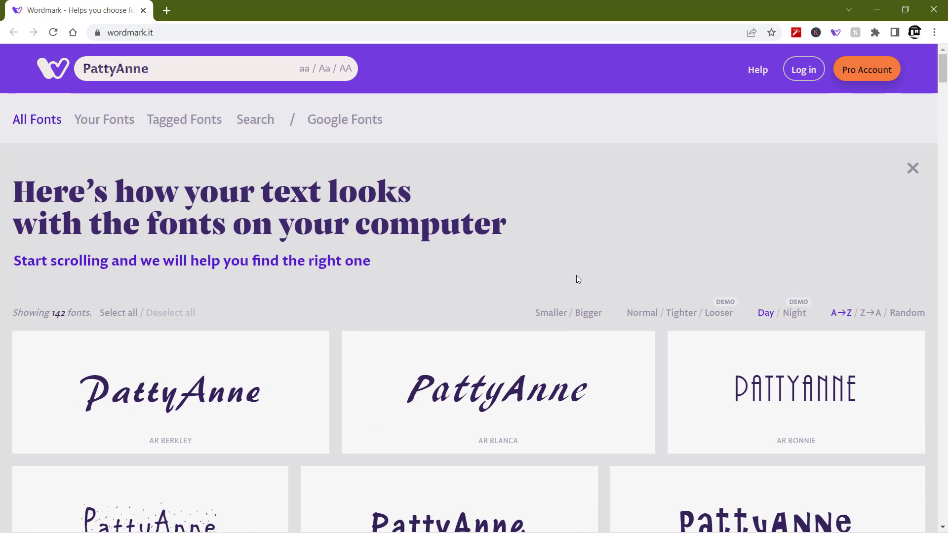
scroll(577, 279, down, 6)
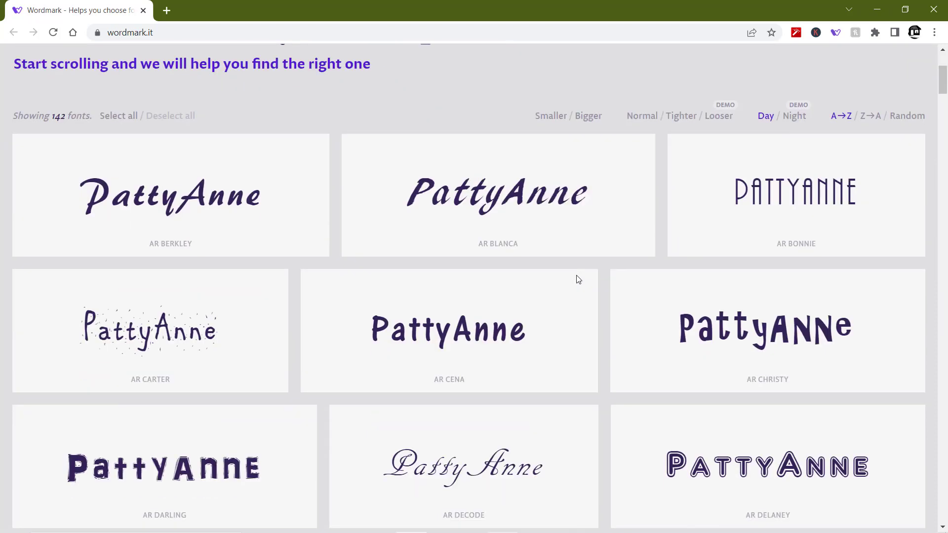
scroll(578, 279, down, 6)
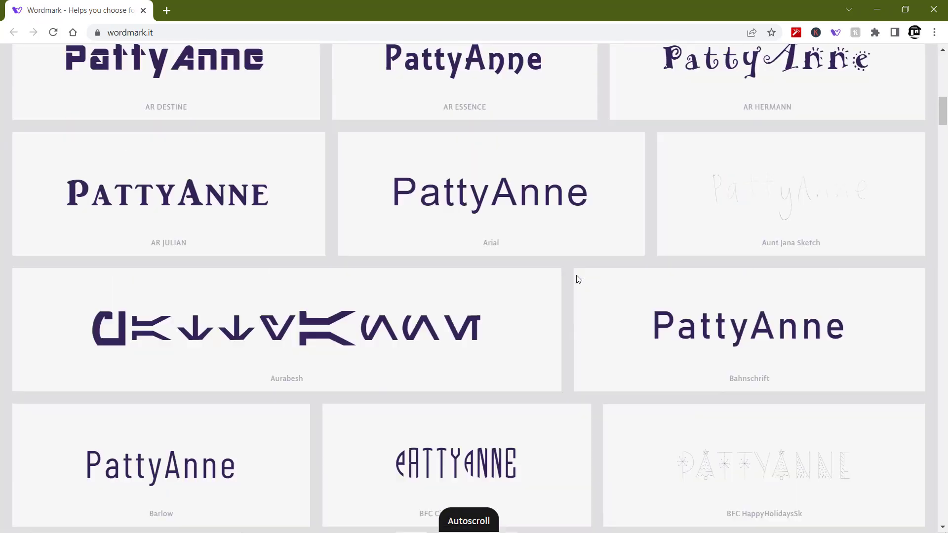
scroll(578, 279, down, 3)
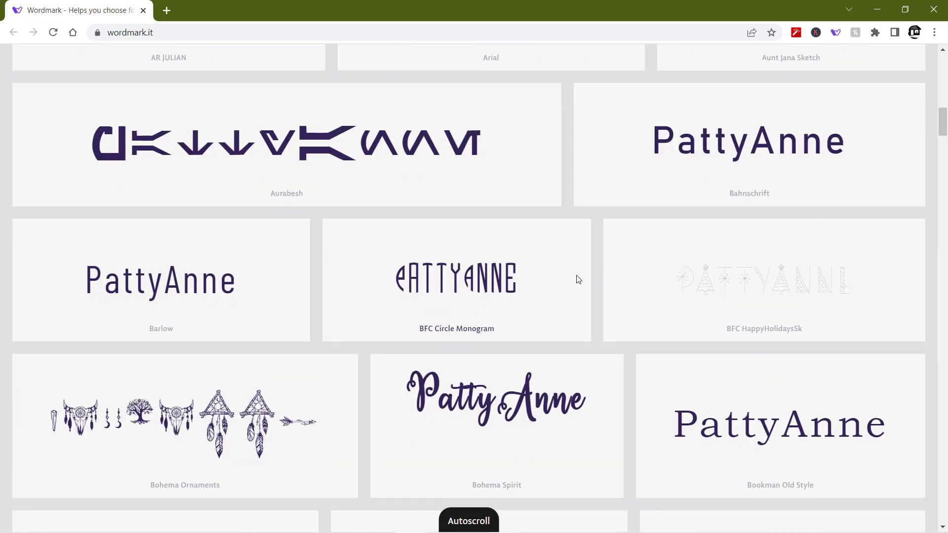
scroll(578, 279, down, 4)
scroll(577, 275, down, 4)
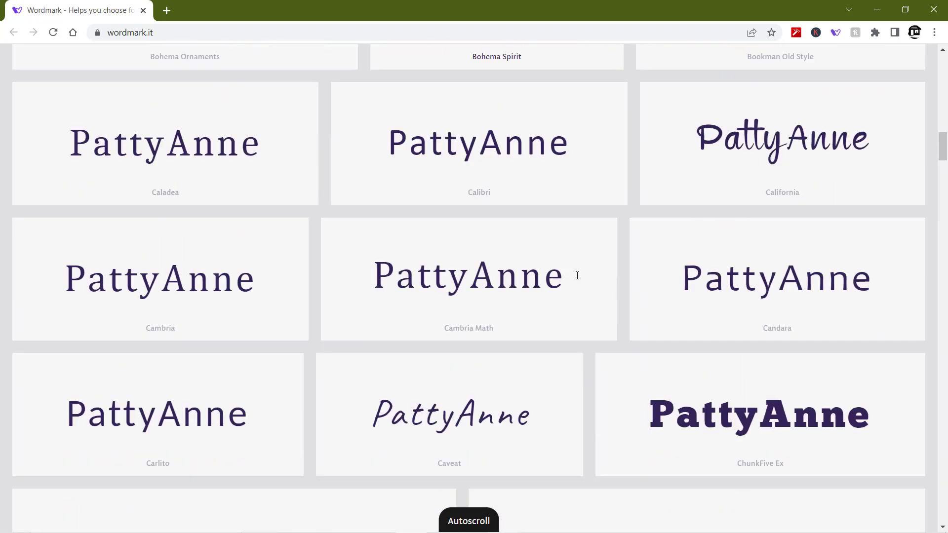
scroll(577, 275, down, 15)
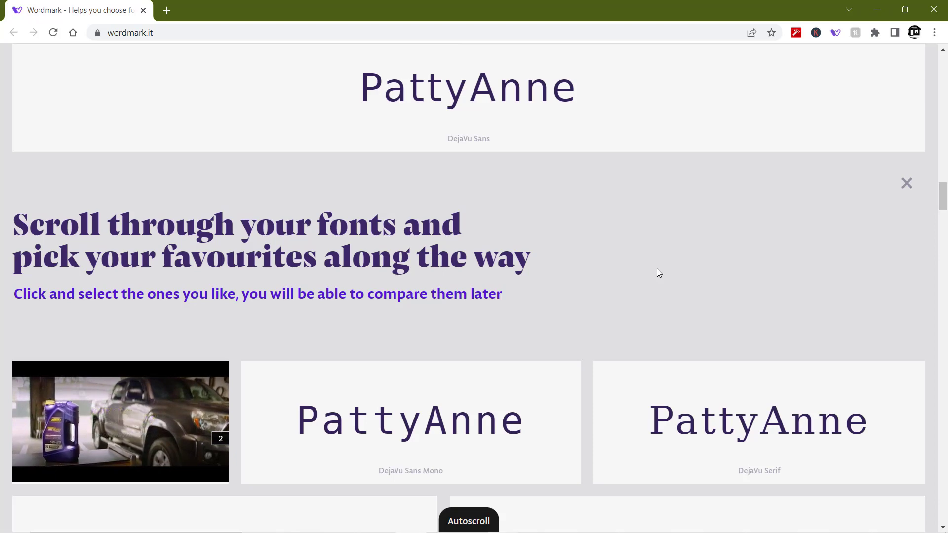
scroll(657, 269, down, 3)
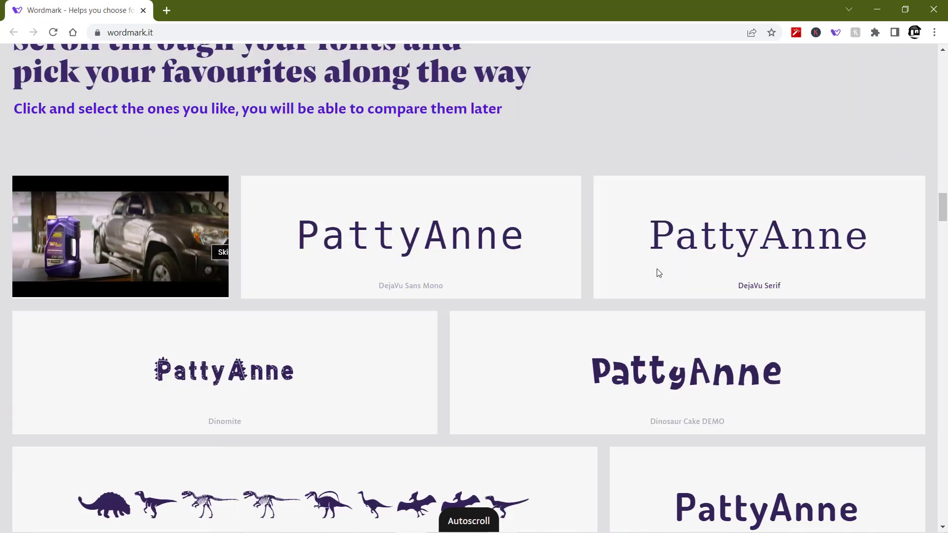
scroll(656, 268, down, 3)
Select the Dinomite, Floral Alphabet and Ebrima fonts
click(260, 207)
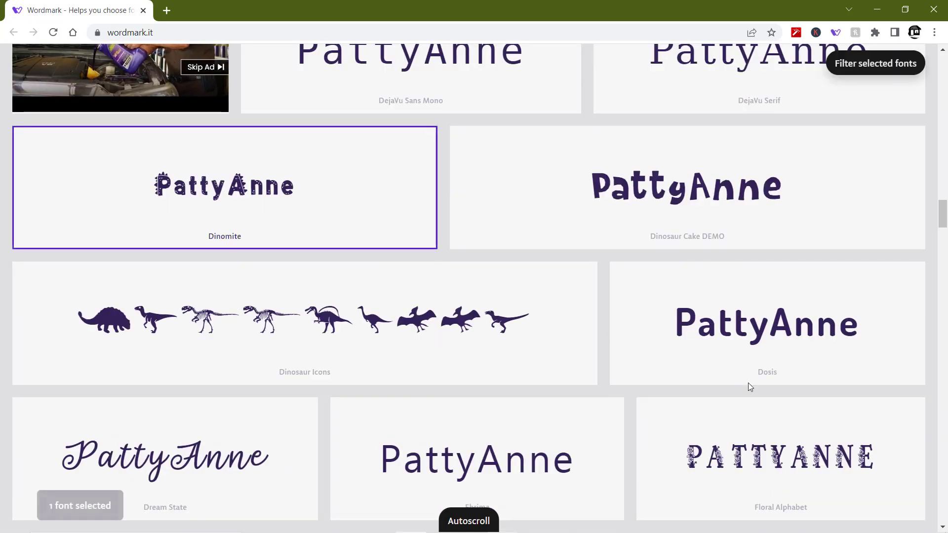
click(740, 461)
click(494, 459)
Scroll further down the list and add Samantha Upright to the selection
scroll(510, 377, down, 3)
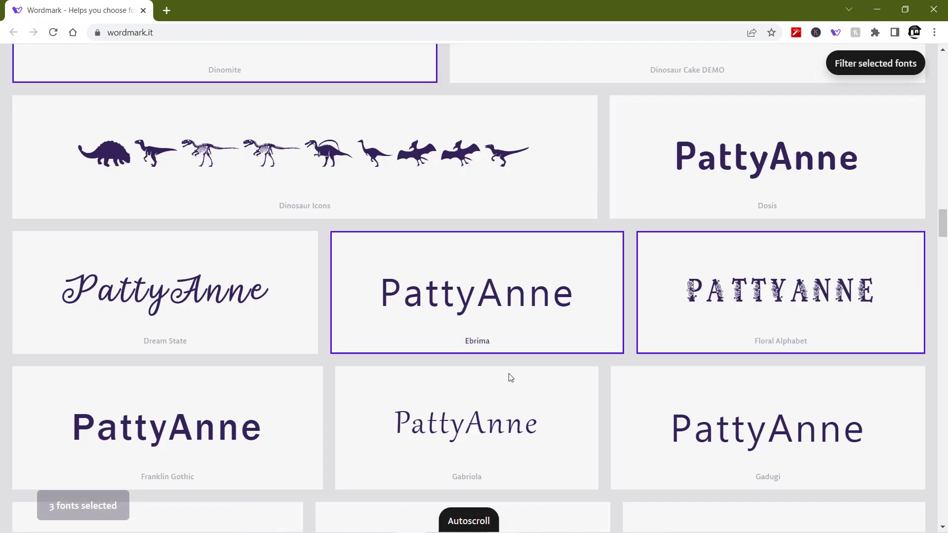
scroll(510, 377, down, 4)
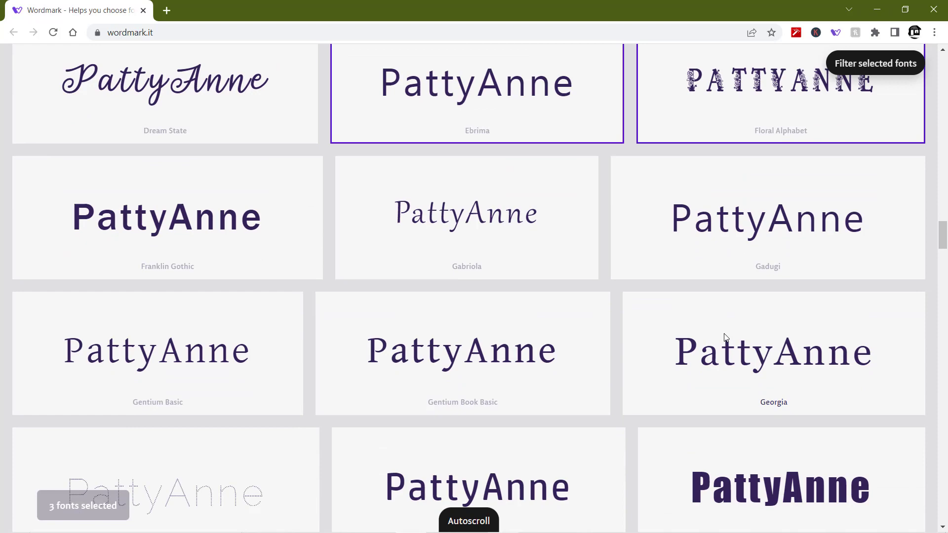
scroll(723, 337, down, 14)
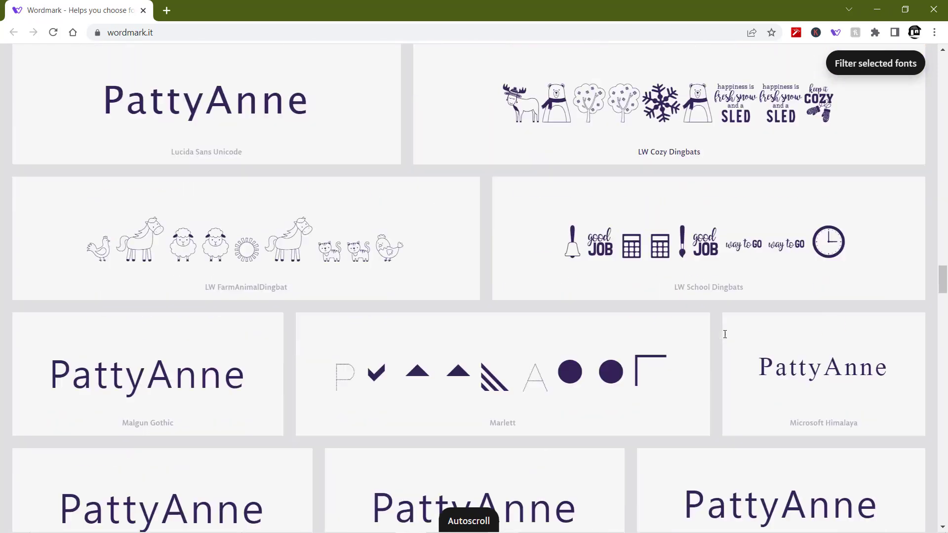
scroll(725, 334, down, 10)
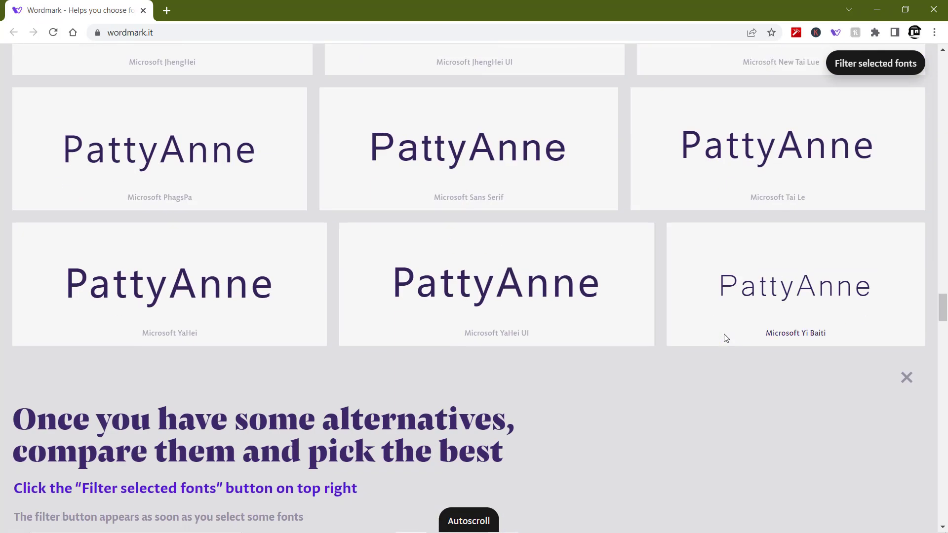
scroll(726, 338, down, 4)
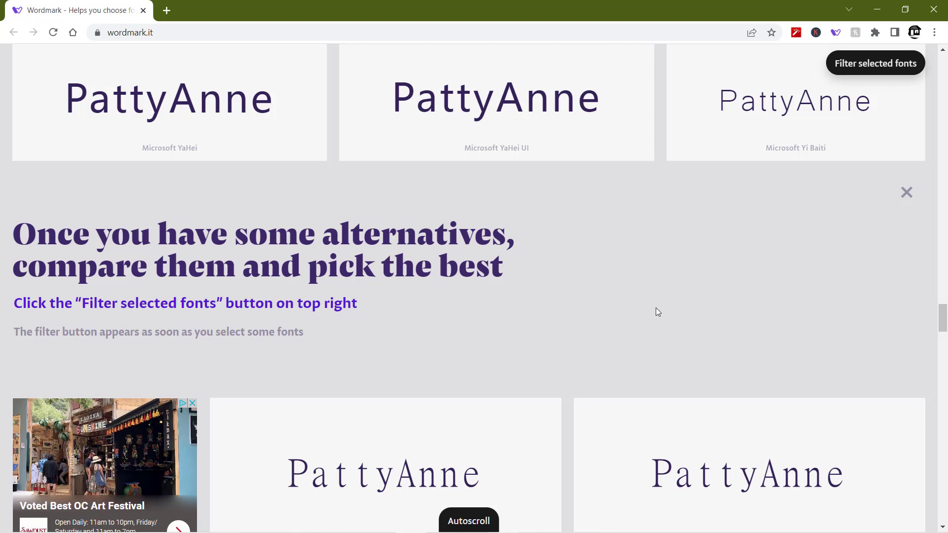
scroll(657, 312, down, 7)
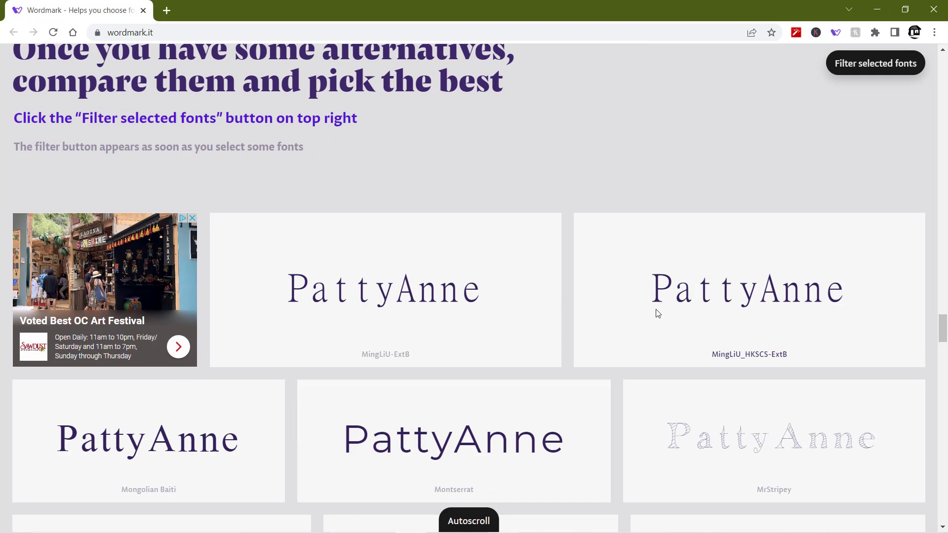
scroll(655, 309, down, 3)
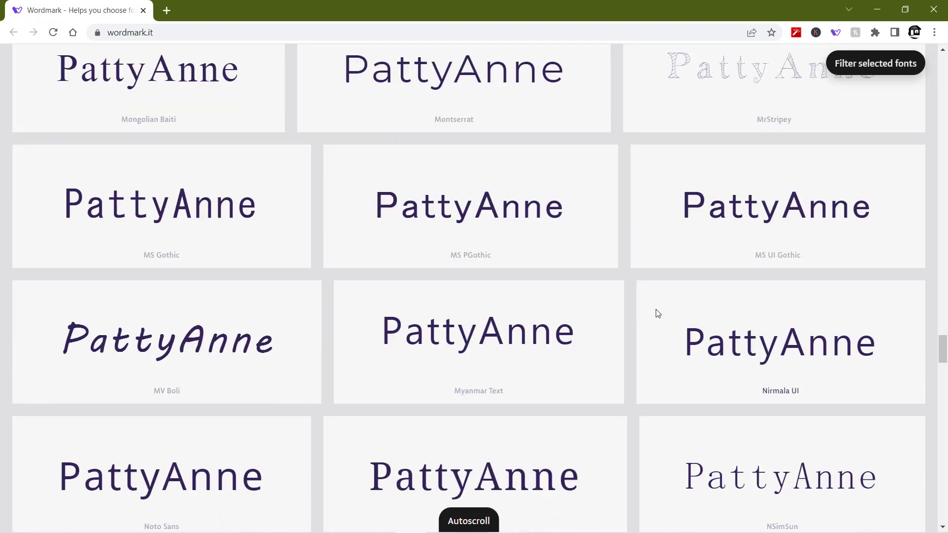
scroll(657, 313, down, 14)
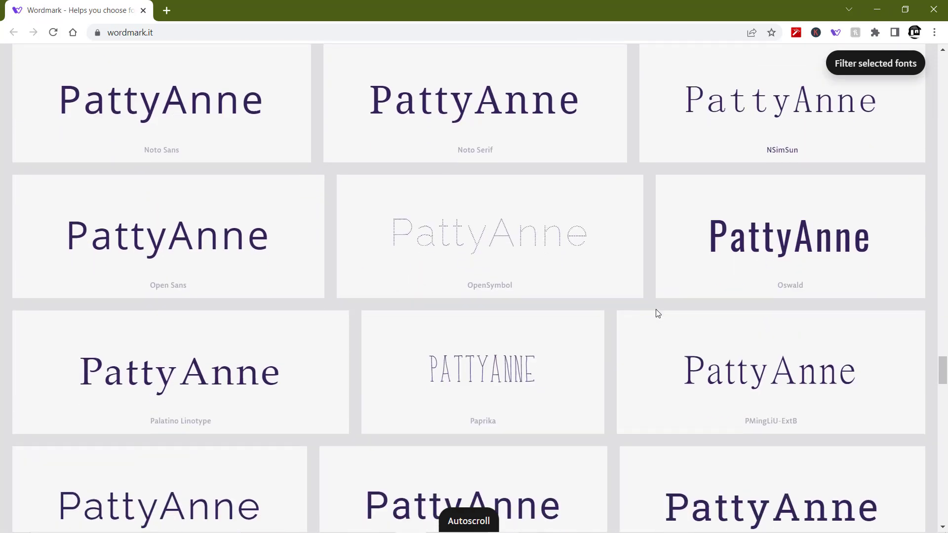
scroll(655, 311, down, 3)
scroll(655, 313, up, 4)
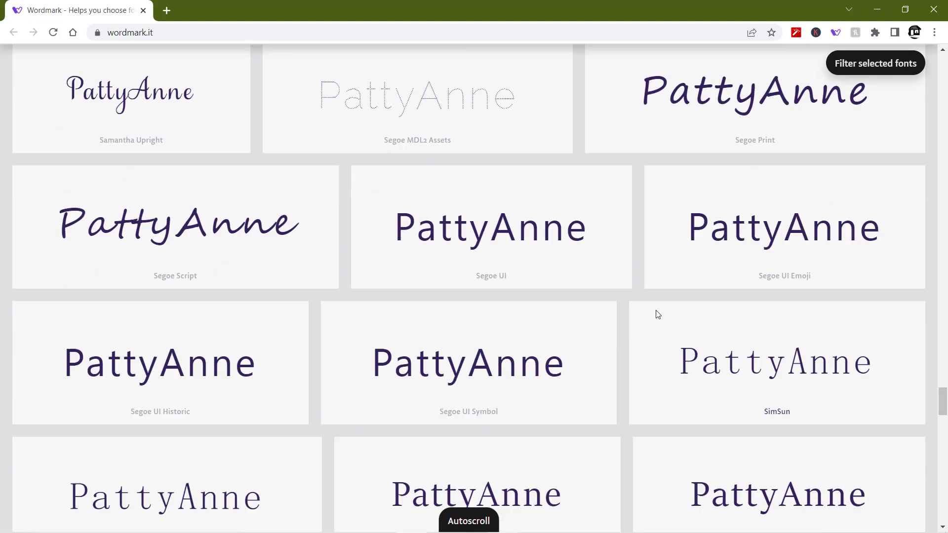
click(112, 279)
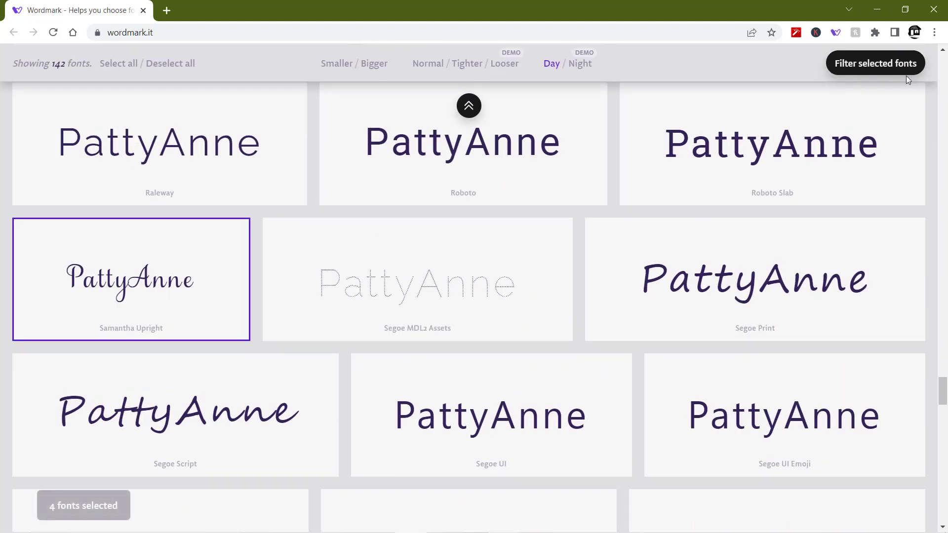
Show only the four selected fonts and remove Ebrima from the shortlist
click(870, 77)
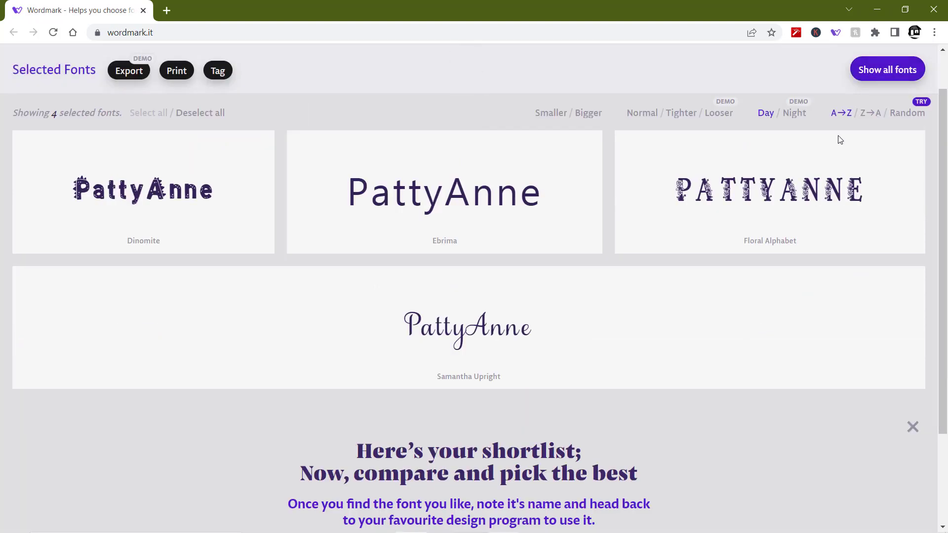
click(551, 113)
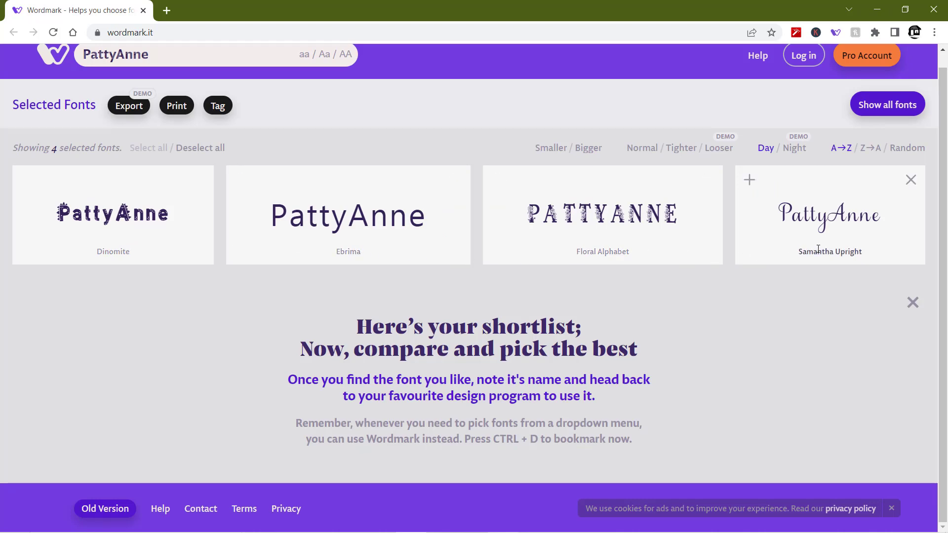
click(585, 149)
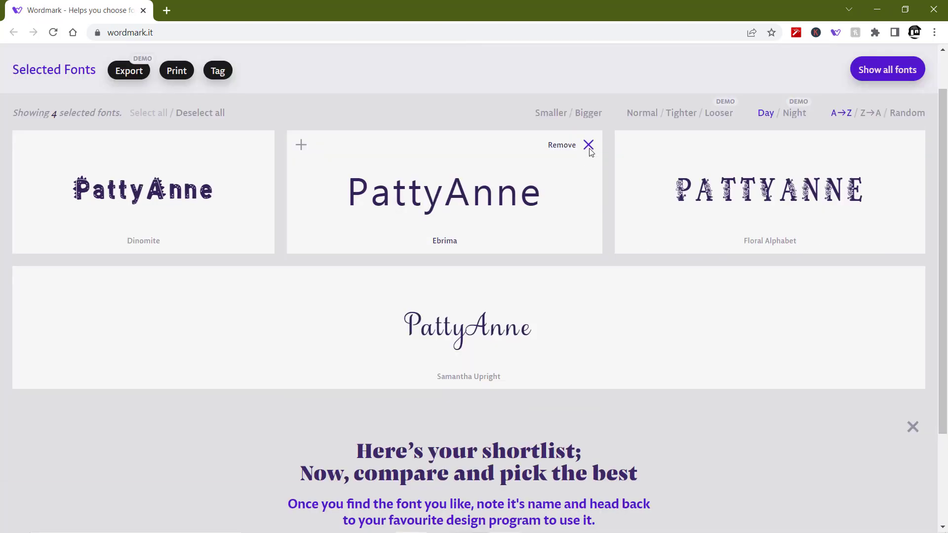
click(589, 147)
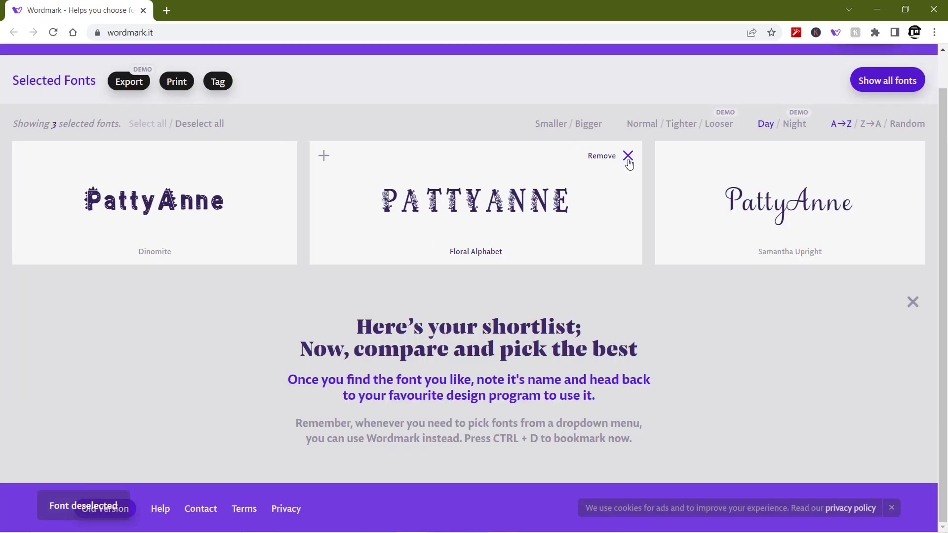
Resize the Dinomite, Floral Alphabet and Samantha Upright previews, settling on two per row
click(588, 126)
click(588, 126)
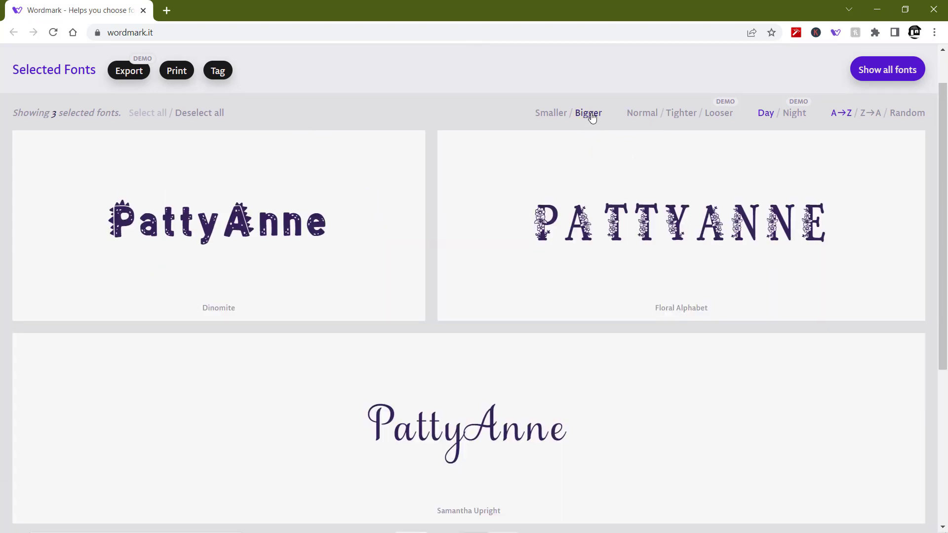
scroll(625, 238, down, 4)
scroll(625, 238, up, 3)
scroll(784, 430, down, 1)
scroll(785, 430, down, 4)
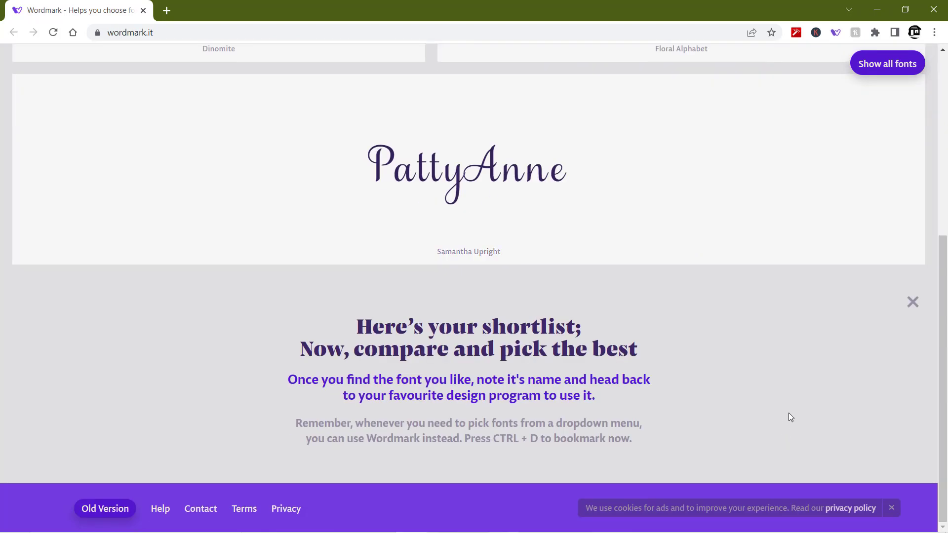
scroll(789, 416, up, 6)
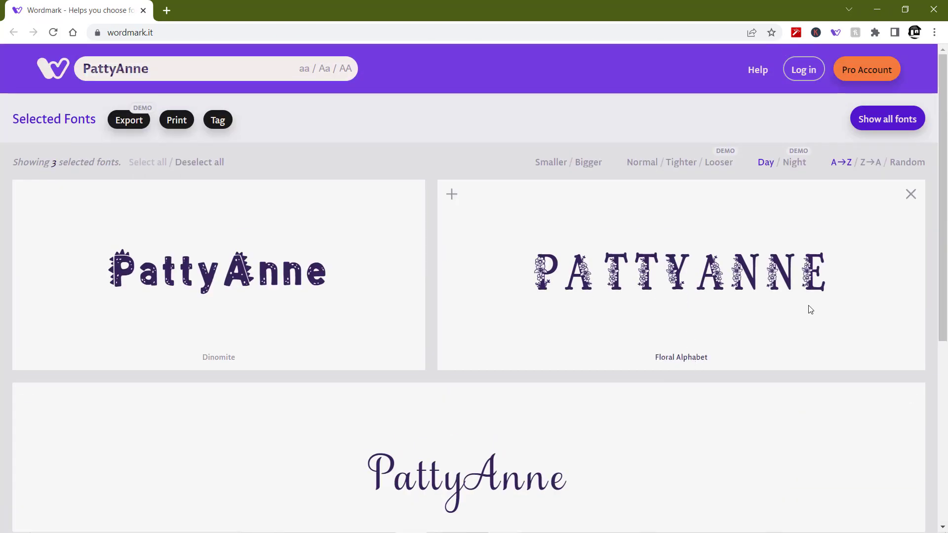
click(545, 169)
click(545, 169)
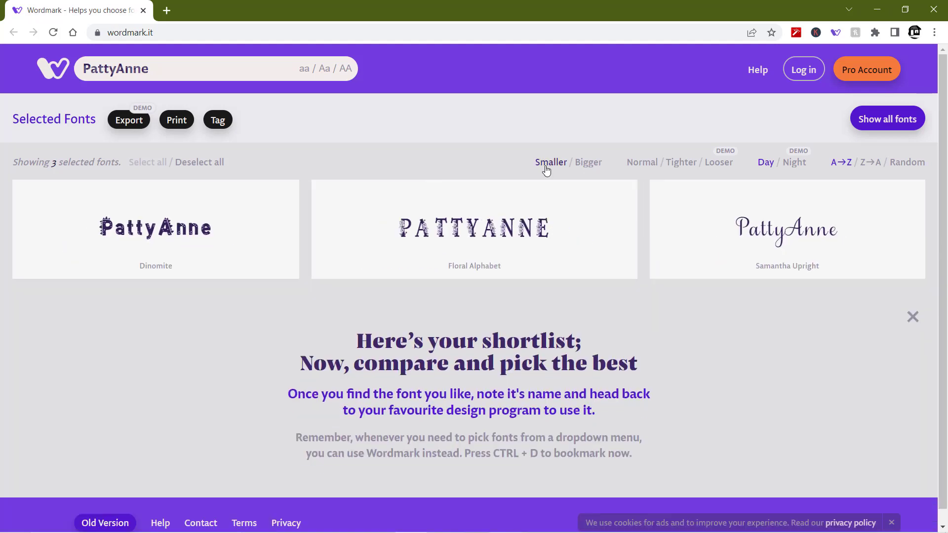
click(546, 170)
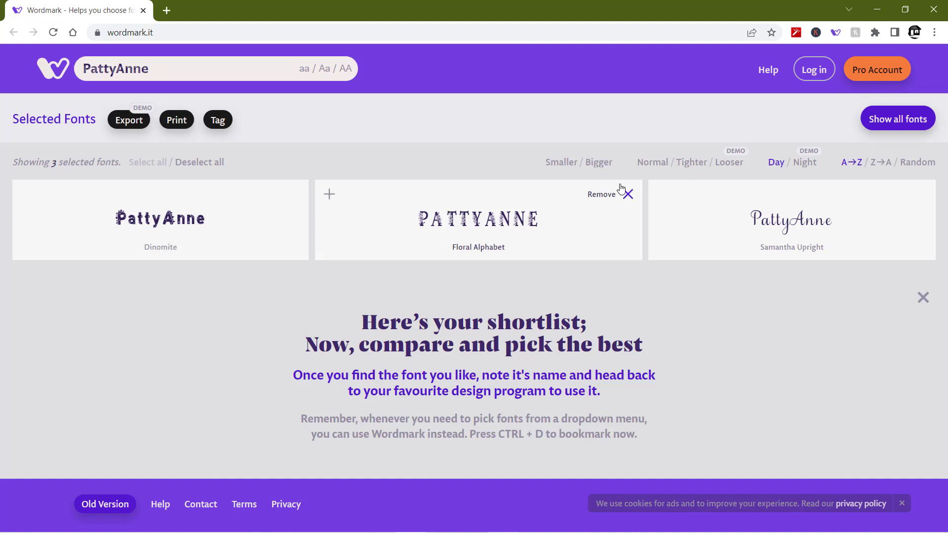
click(606, 164)
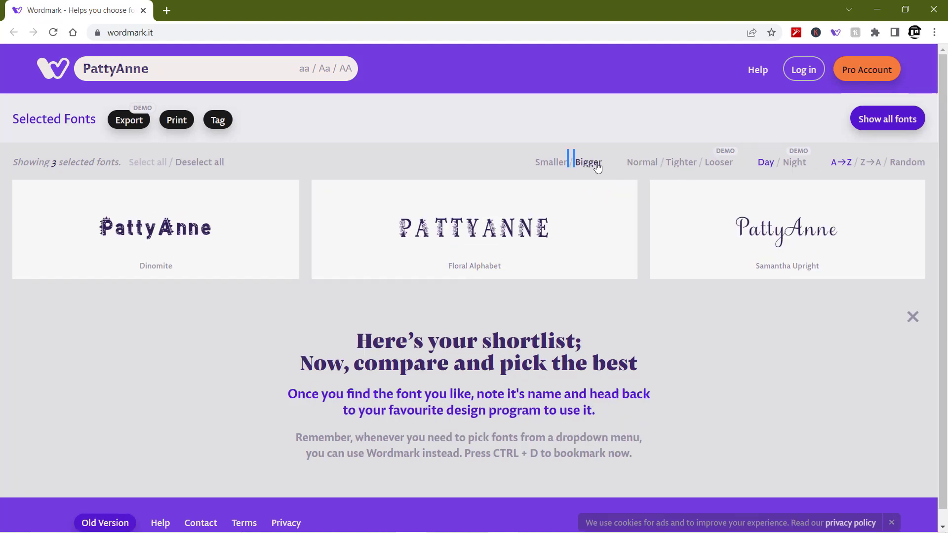
click(594, 164)
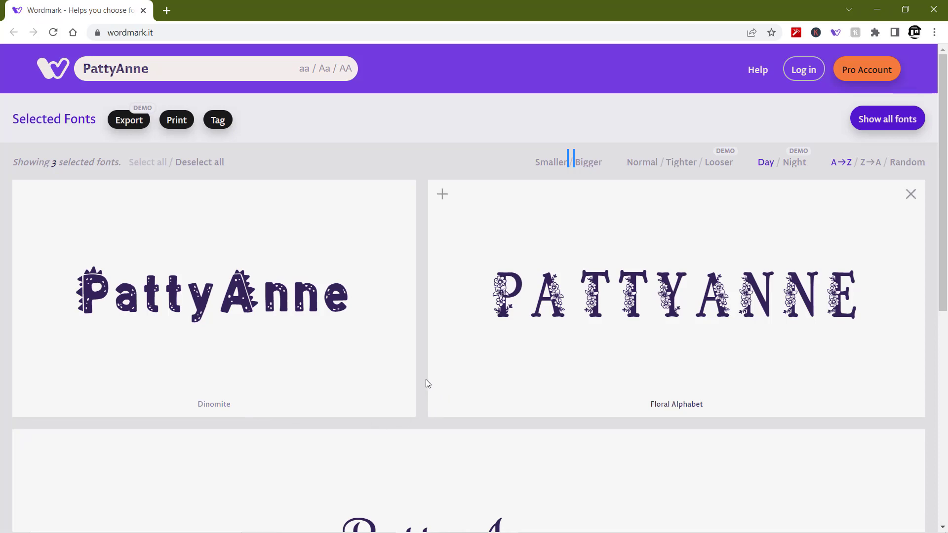
Change the preview text from PattyAnne to 'embrilliance'
click(153, 72)
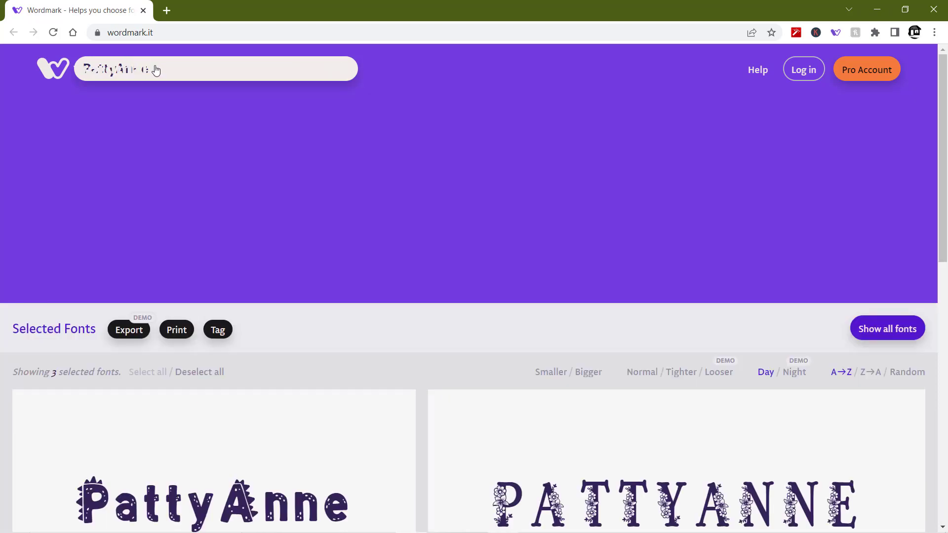
double_click(131, 303)
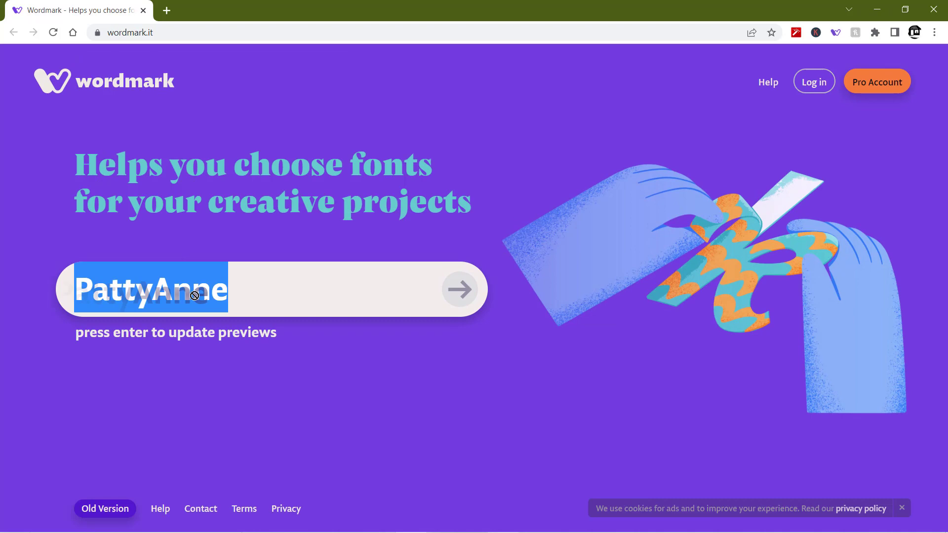
text(embr)
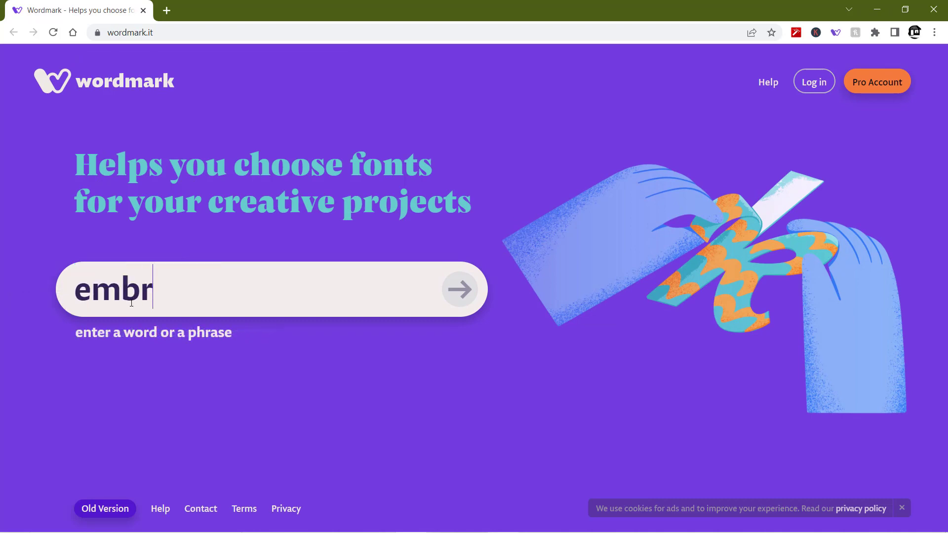
text(illiance)
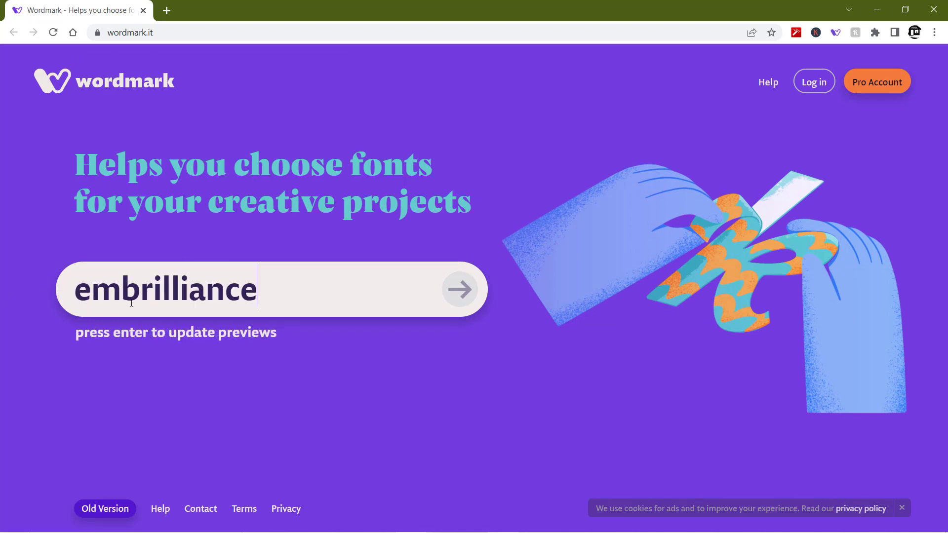
key(Return)
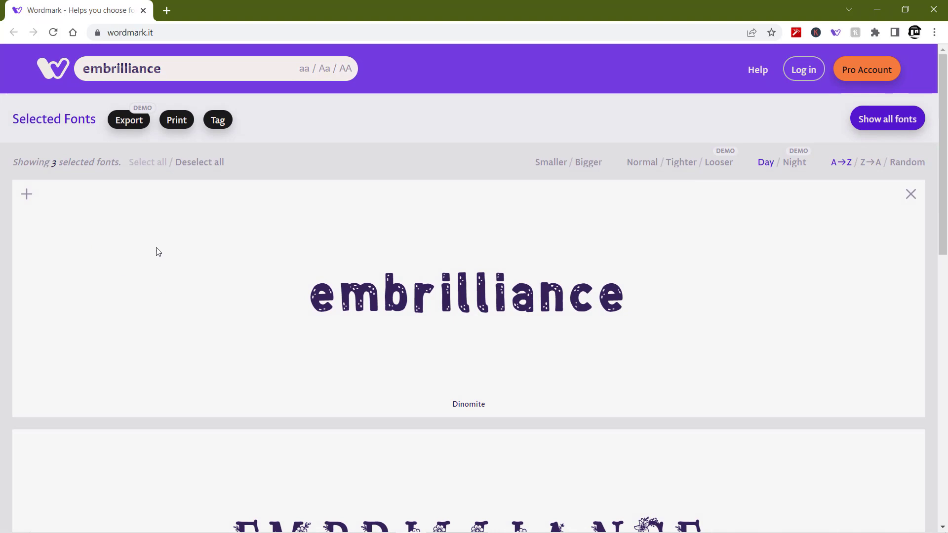
Replace the preview text with 'wordmark.it'
click(162, 68)
double_click(122, 305)
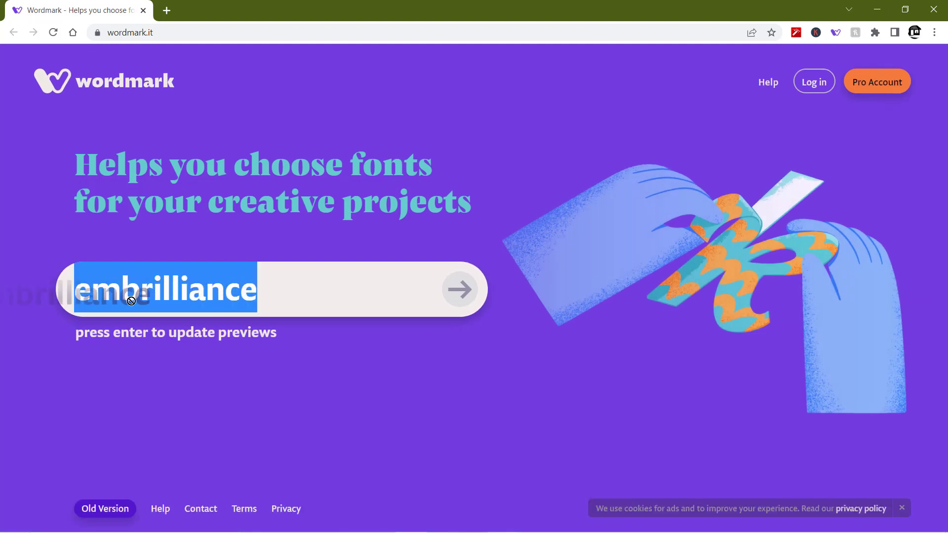
text(w)
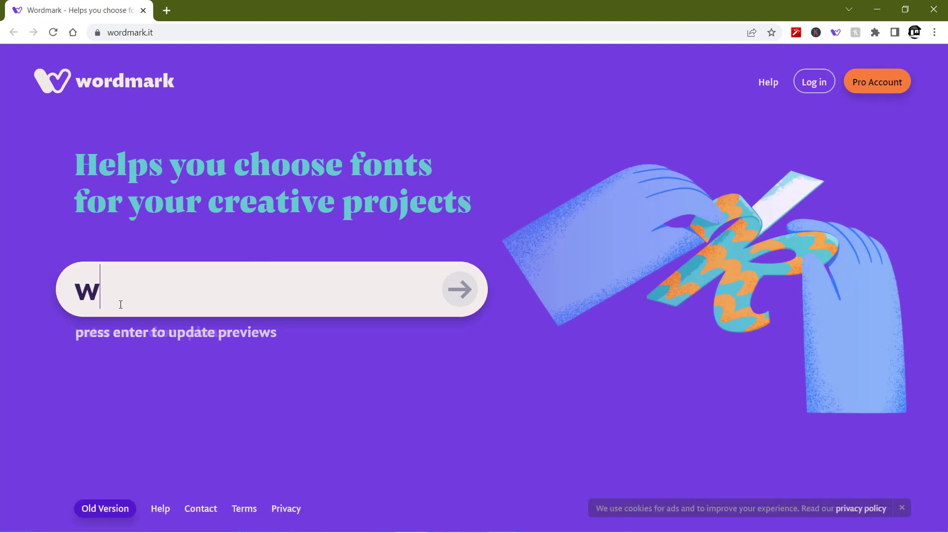
text(ordmark)
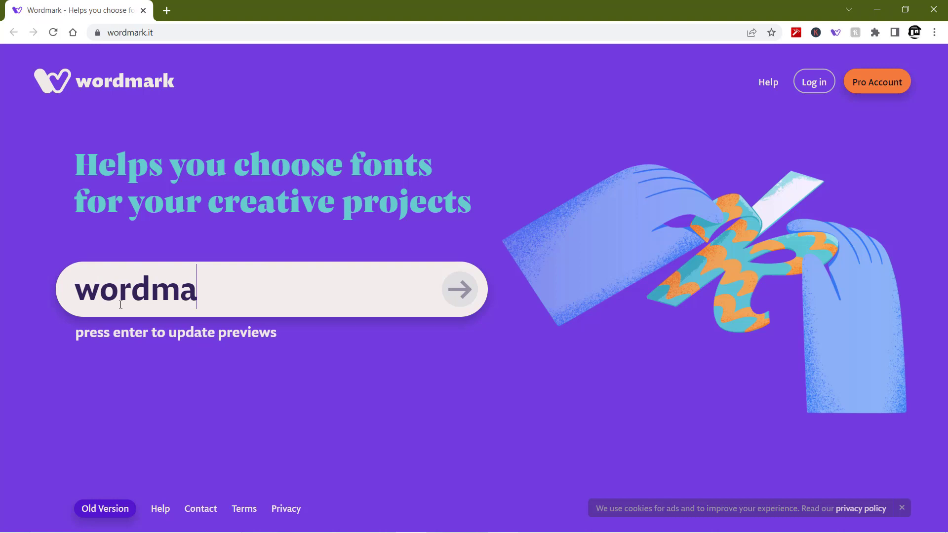
key(BackSpace)
text(rk.t)
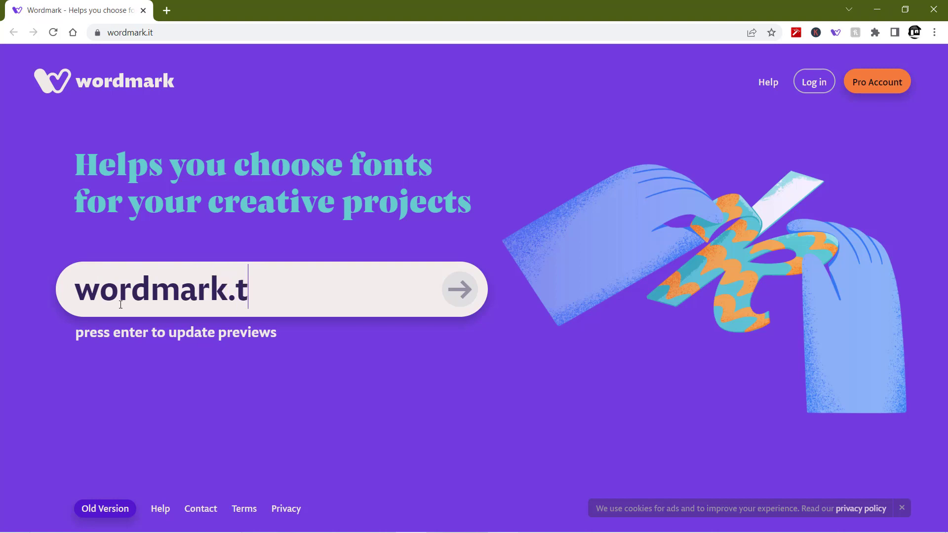
key(BackSpace)
text(it)
key(Return)
Shrink the three shortlisted previews so they fit in a single row
scroll(213, 336, down, 4)
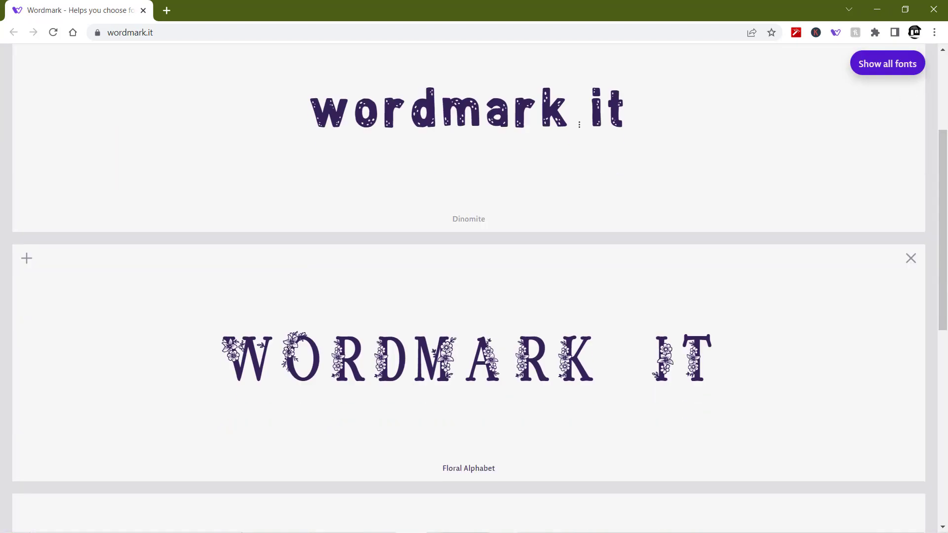
scroll(389, 400, down, 7)
scroll(388, 399, up, 11)
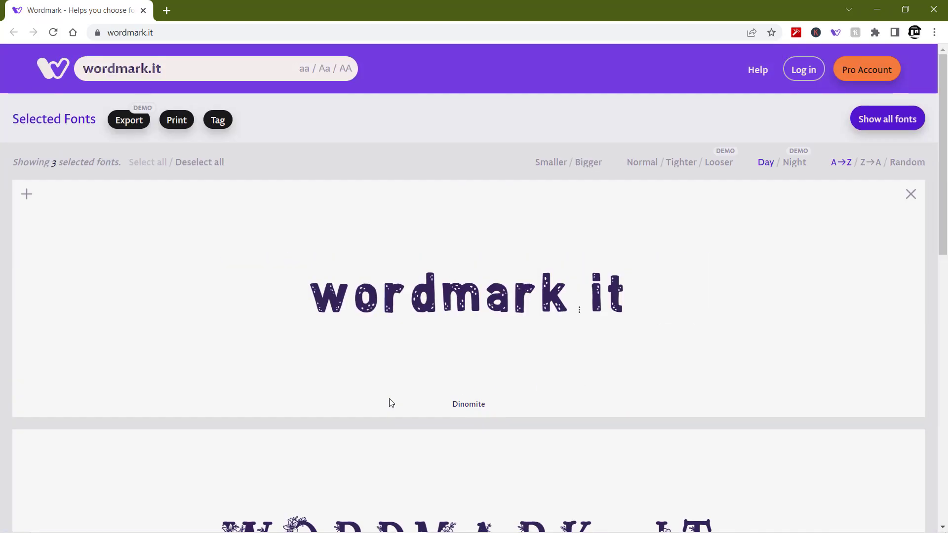
click(555, 163)
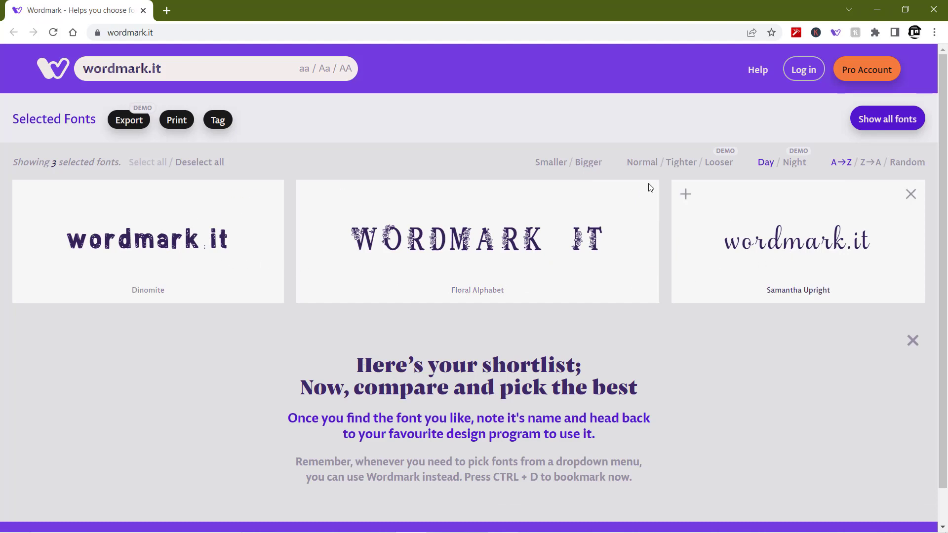
Show all 142 fonts previewing wordmark.it, scrolling through the list and back up
click(893, 116)
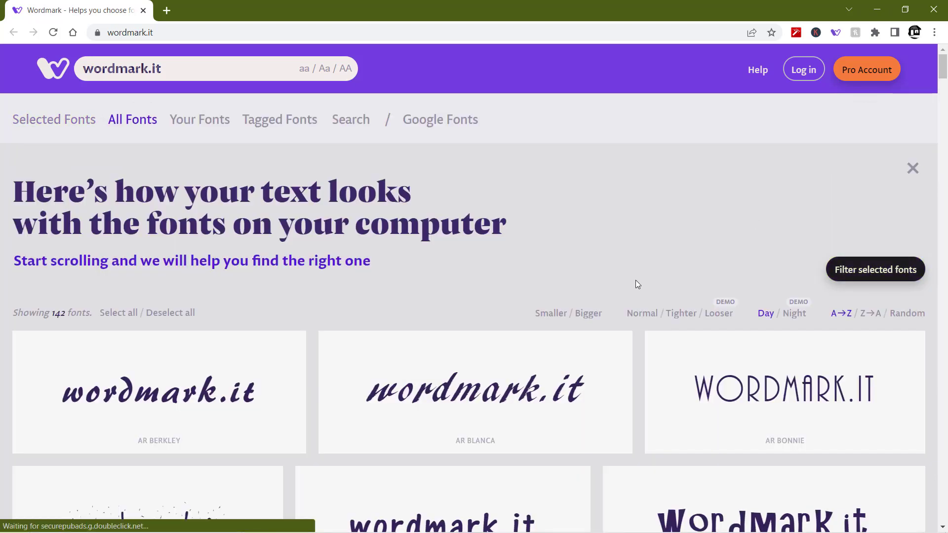
scroll(635, 292, down, 1)
scroll(634, 292, down, 3)
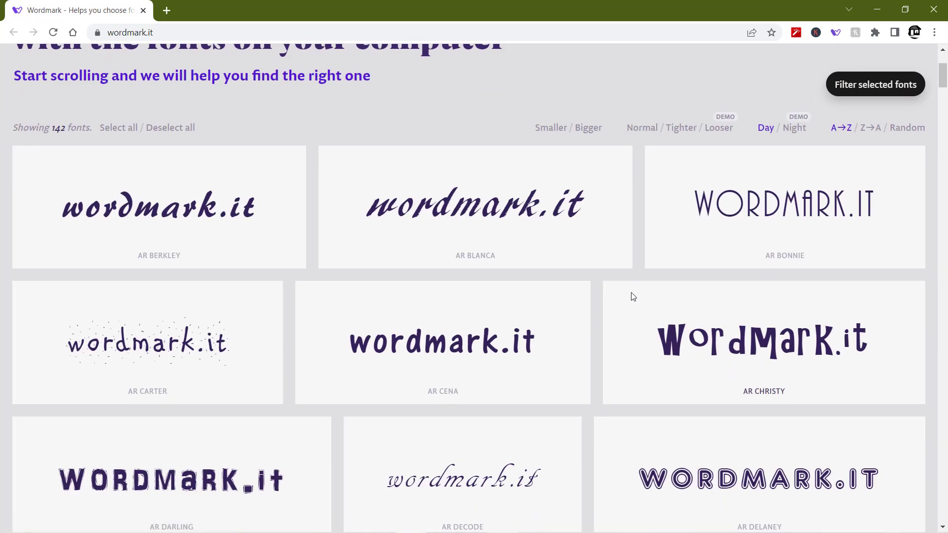
scroll(633, 296, down, 3)
scroll(633, 296, down, 4)
scroll(633, 296, down, 13)
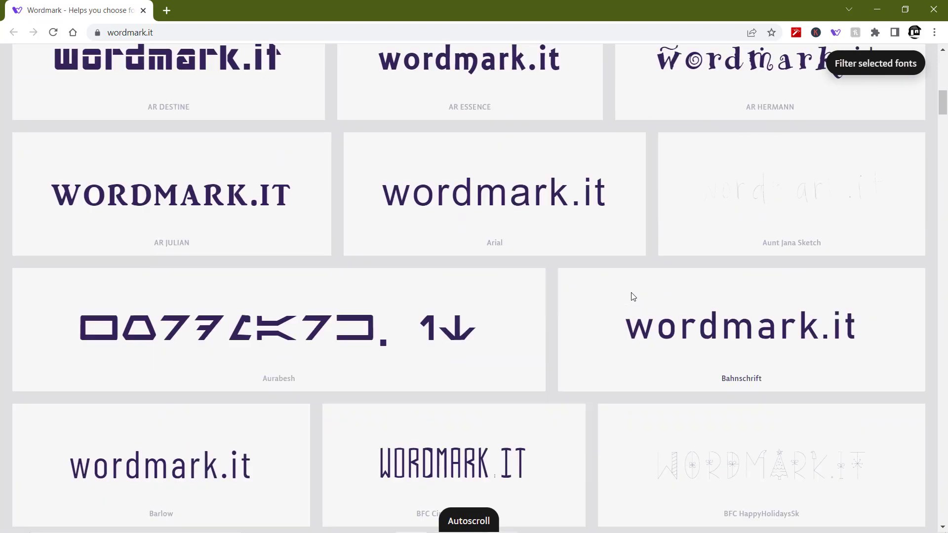
scroll(633, 296, up, 10)
scroll(633, 297, up, 10)
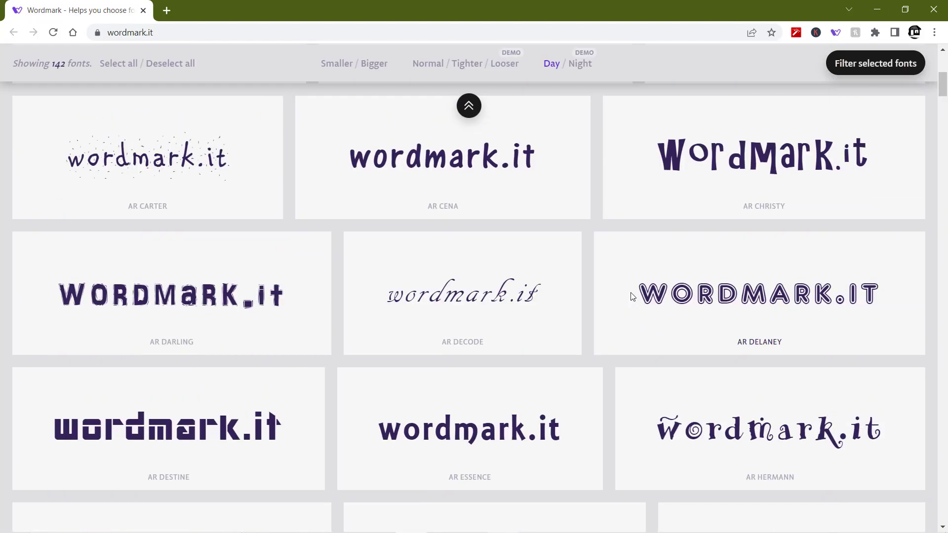